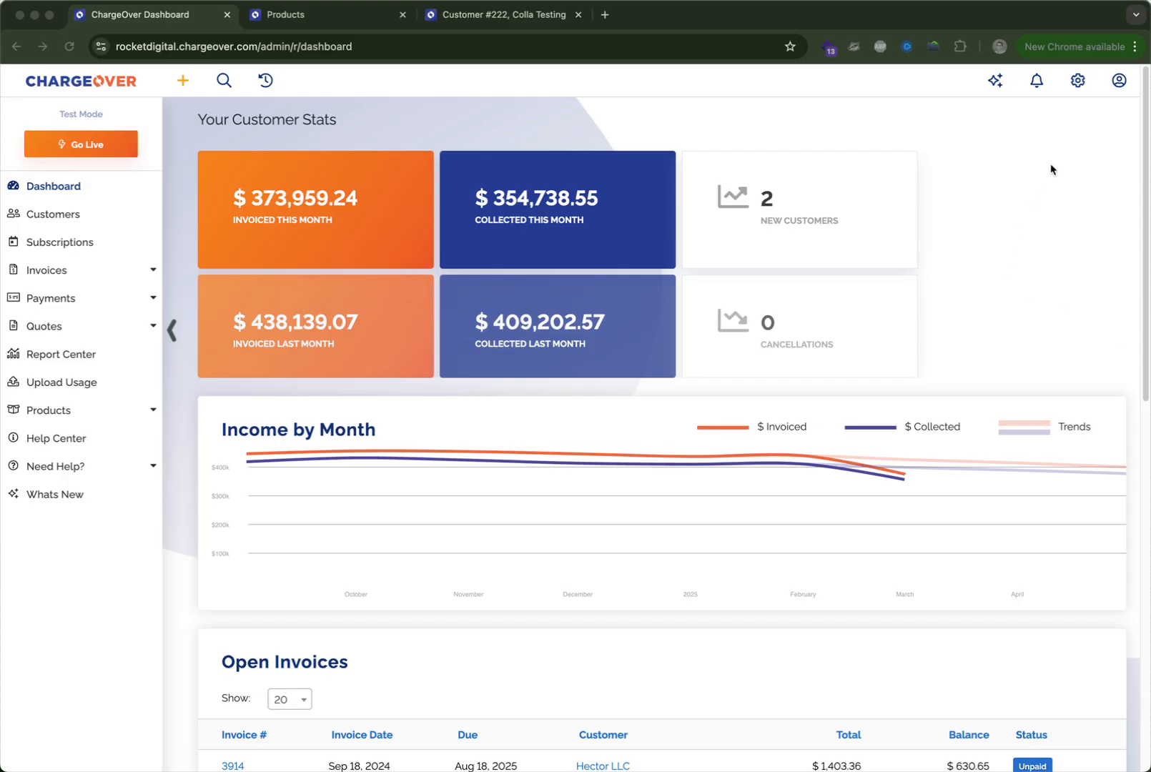
# - Search the add-ons in the settings for "sched" and open the Scheduled Price Updates add-on
pyautogui.click(1077, 81)
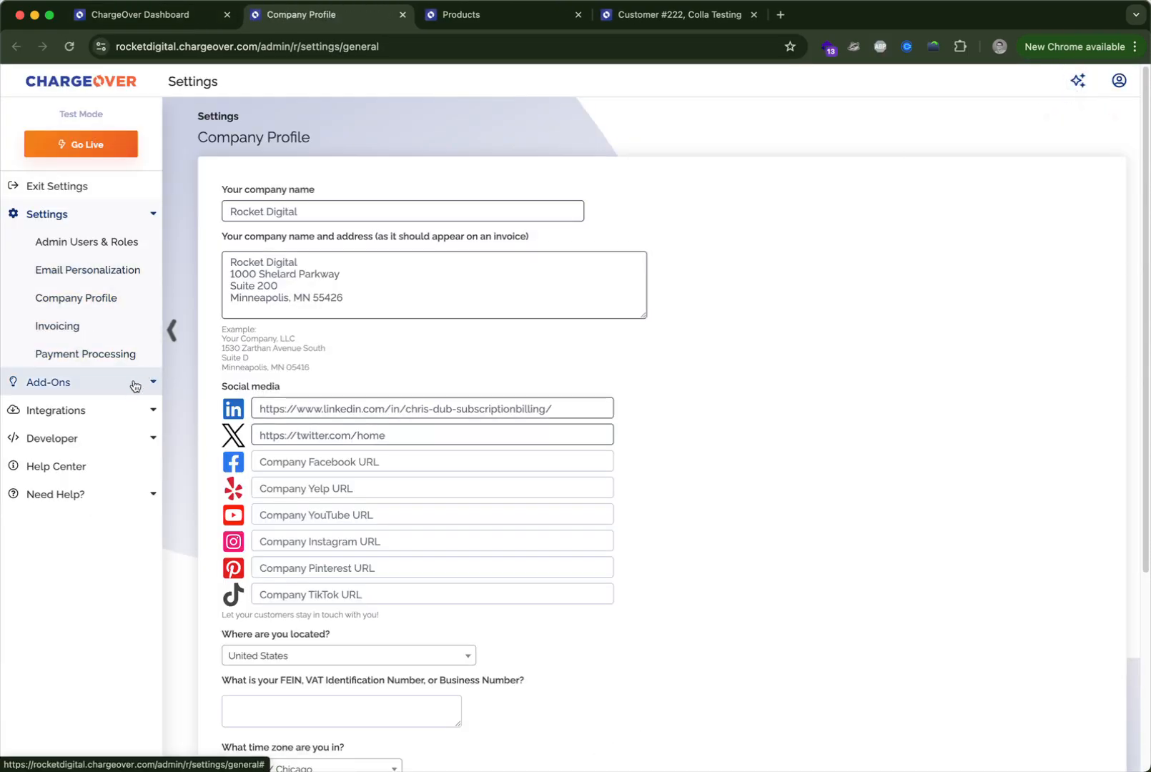
pyautogui.click(135, 384)
pyautogui.scroll(-6, 132, 386)
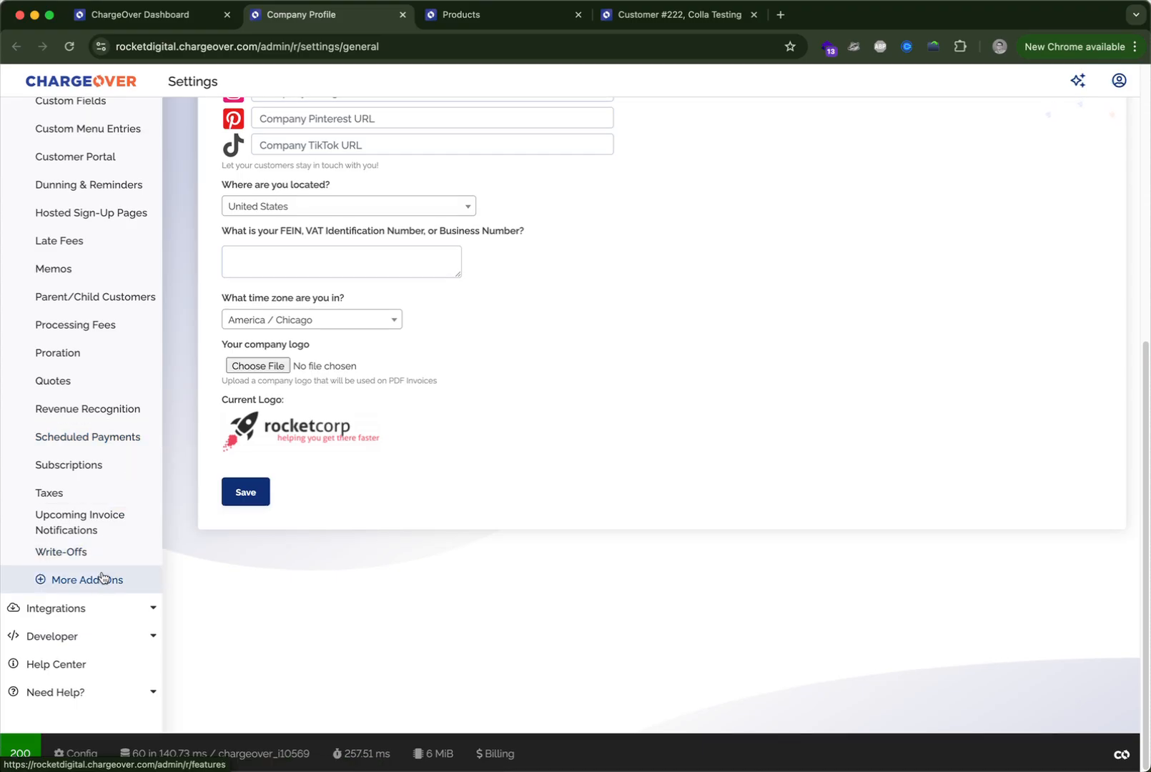
pyautogui.click(102, 579)
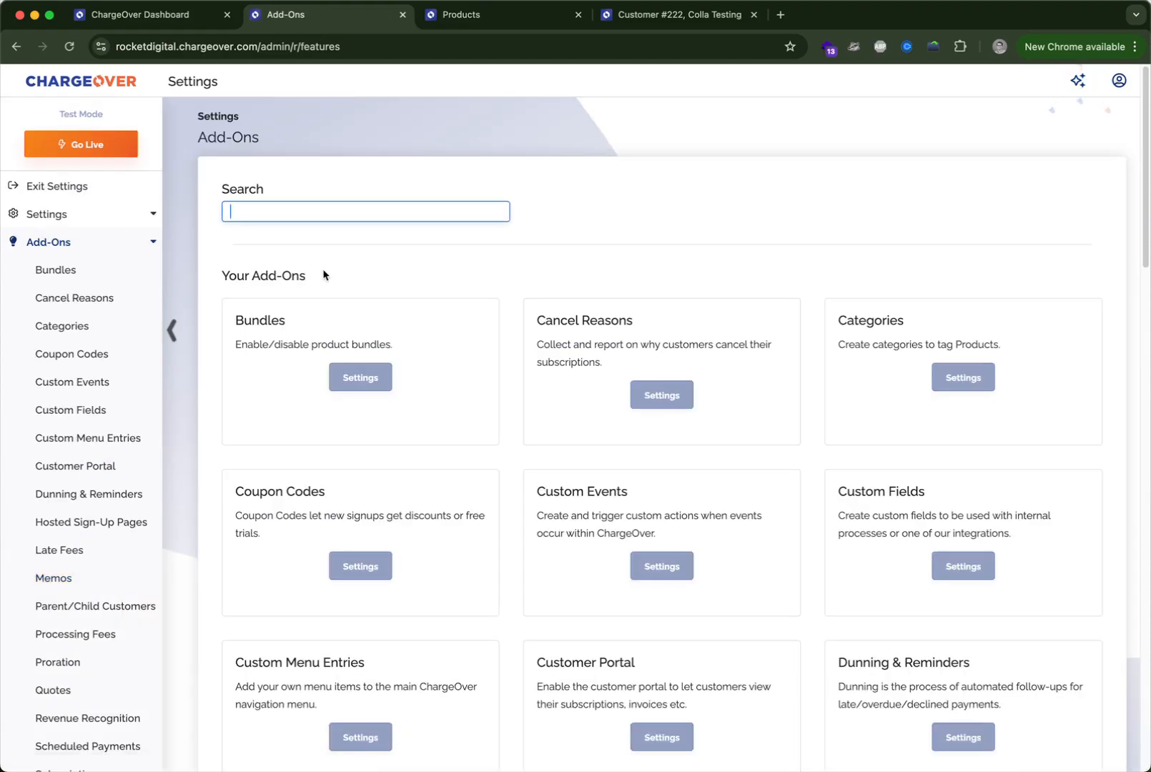
pyautogui.write('sched')
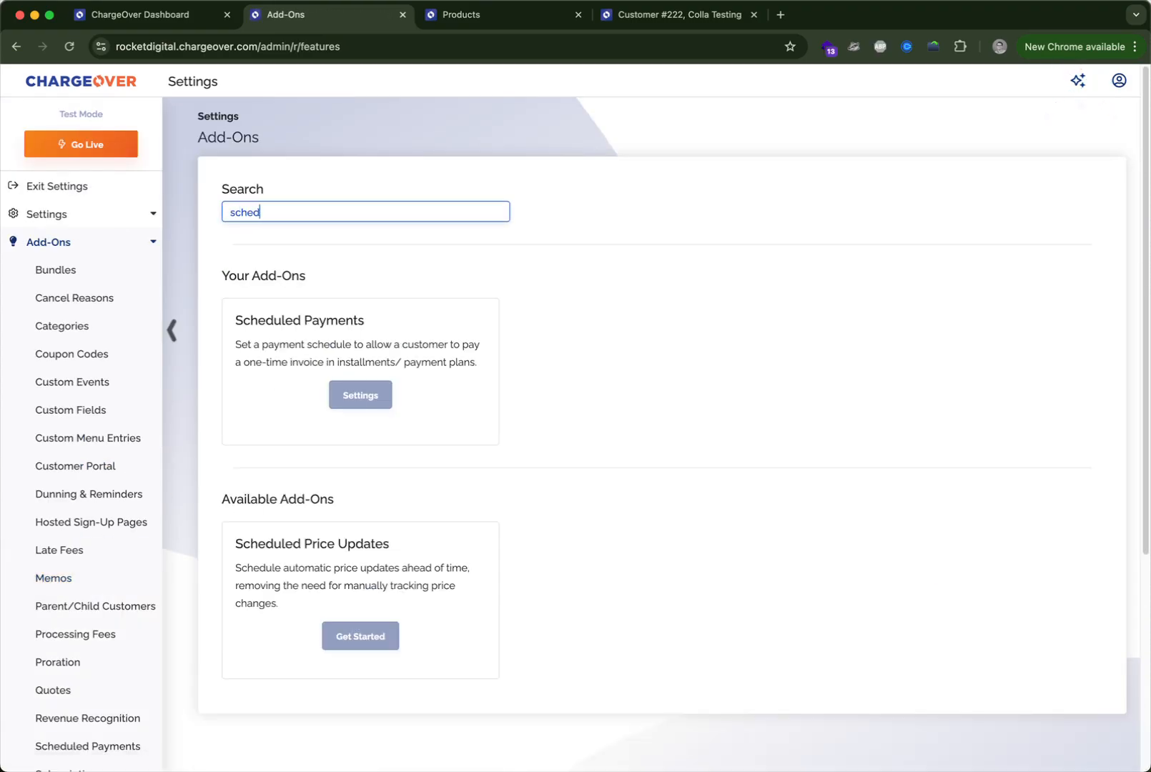
pyautogui.click(361, 636)
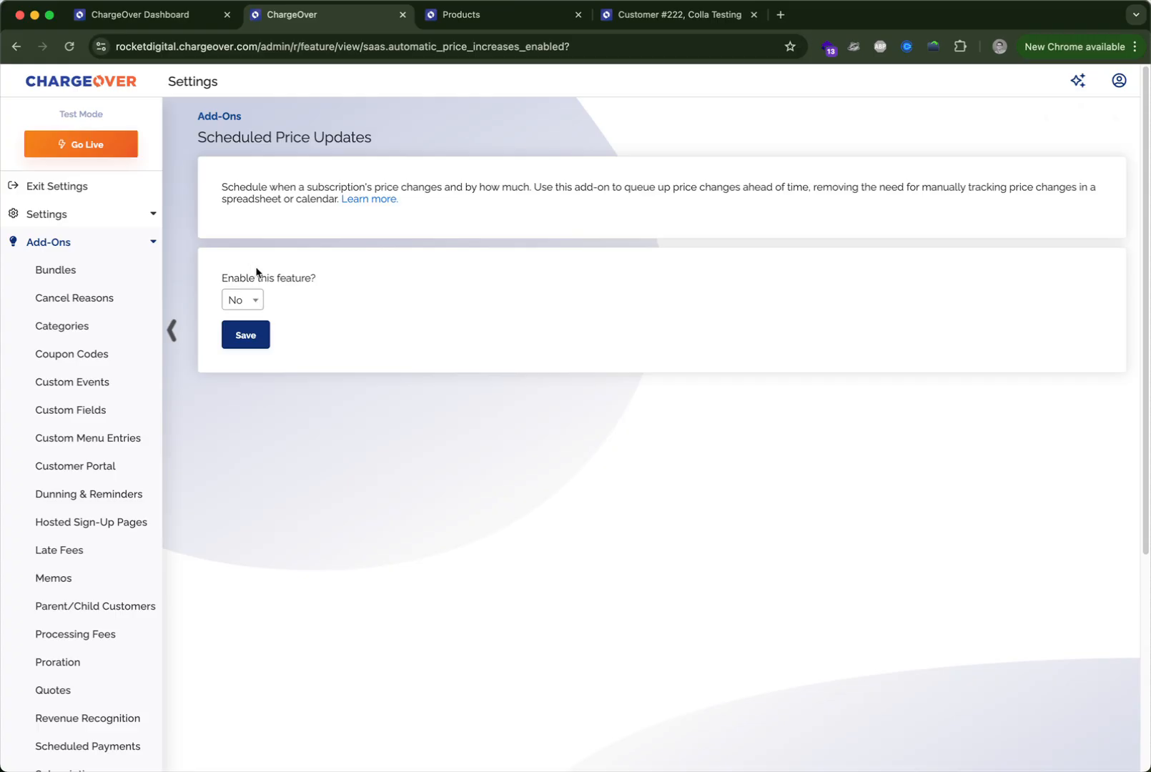
# - Enable the Scheduled Price Updates feature by setting it to Yes and save the setting
pyautogui.click(256, 299)
pyautogui.click(247, 346)
pyautogui.click(247, 336)
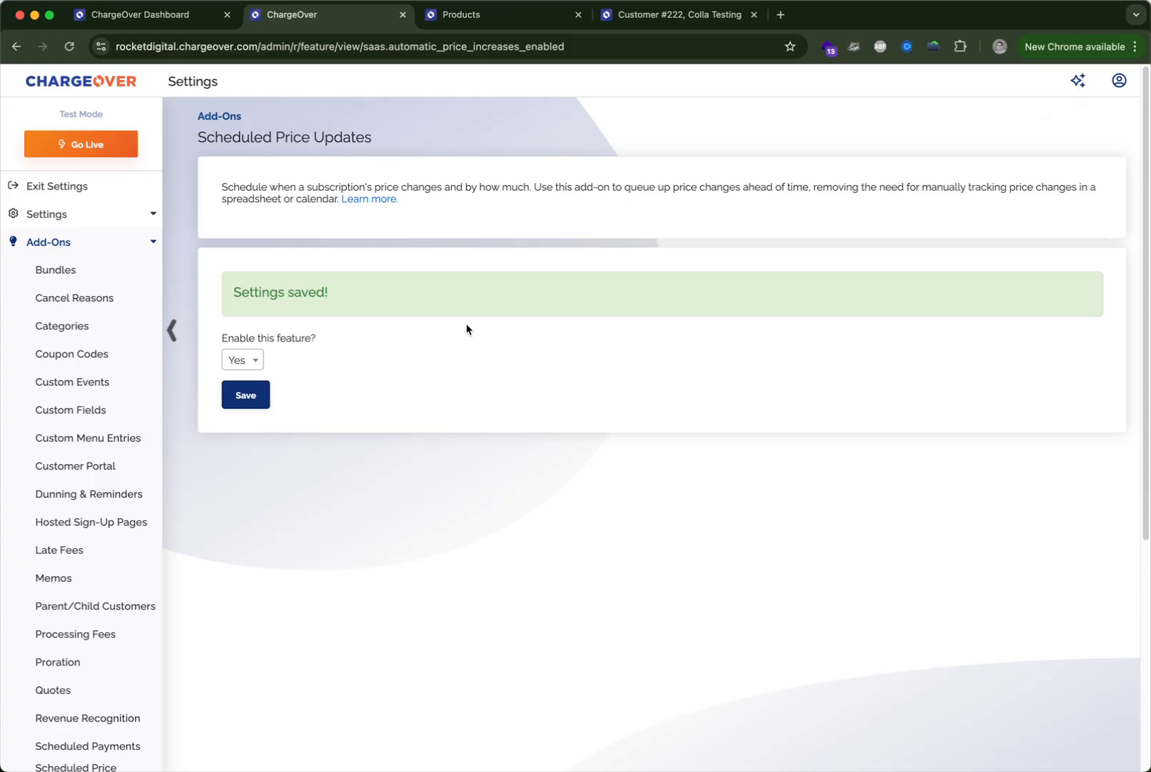
# - Open the Content Marketing product for editing and bring up its default price updates
pyautogui.click(513, 17)
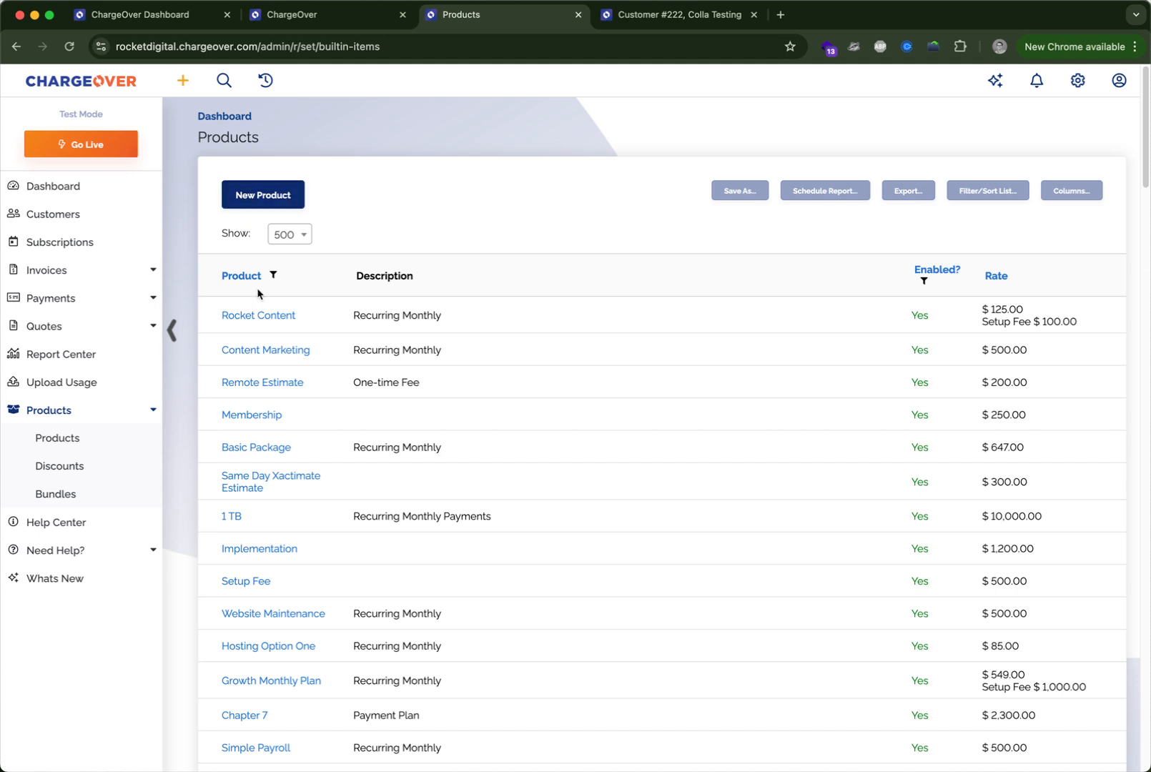
pyautogui.click(258, 350)
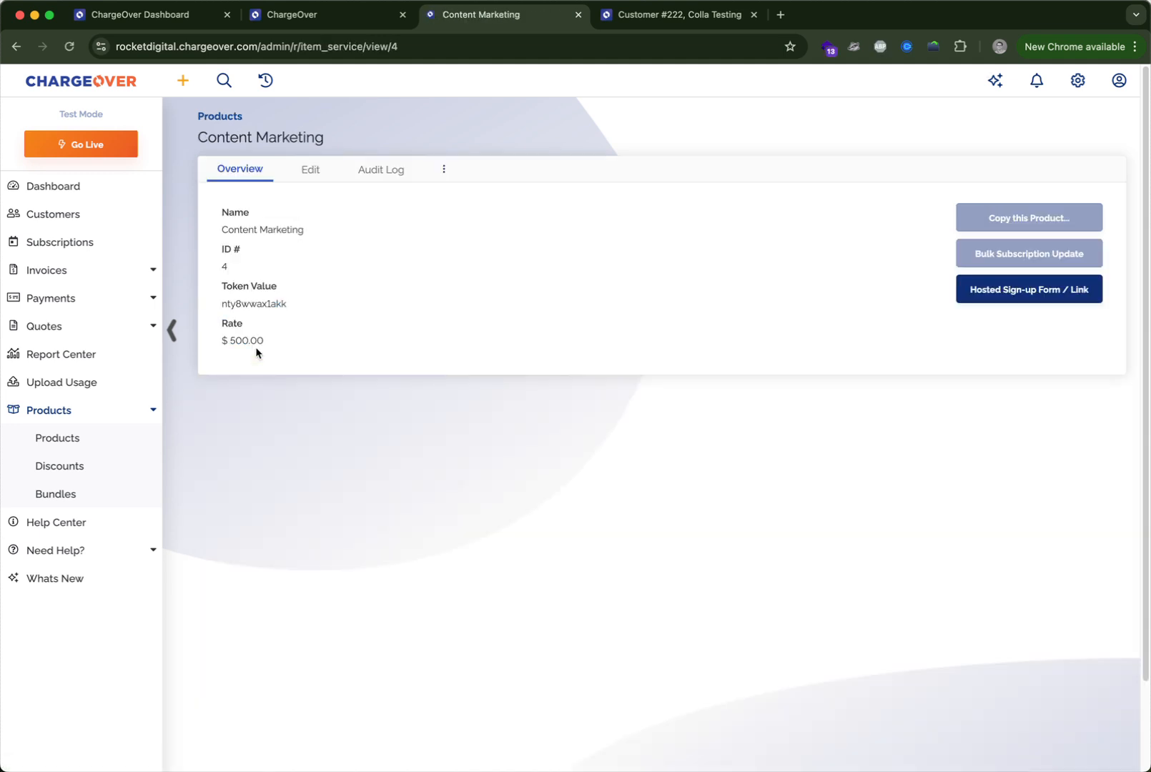
pyautogui.click(310, 175)
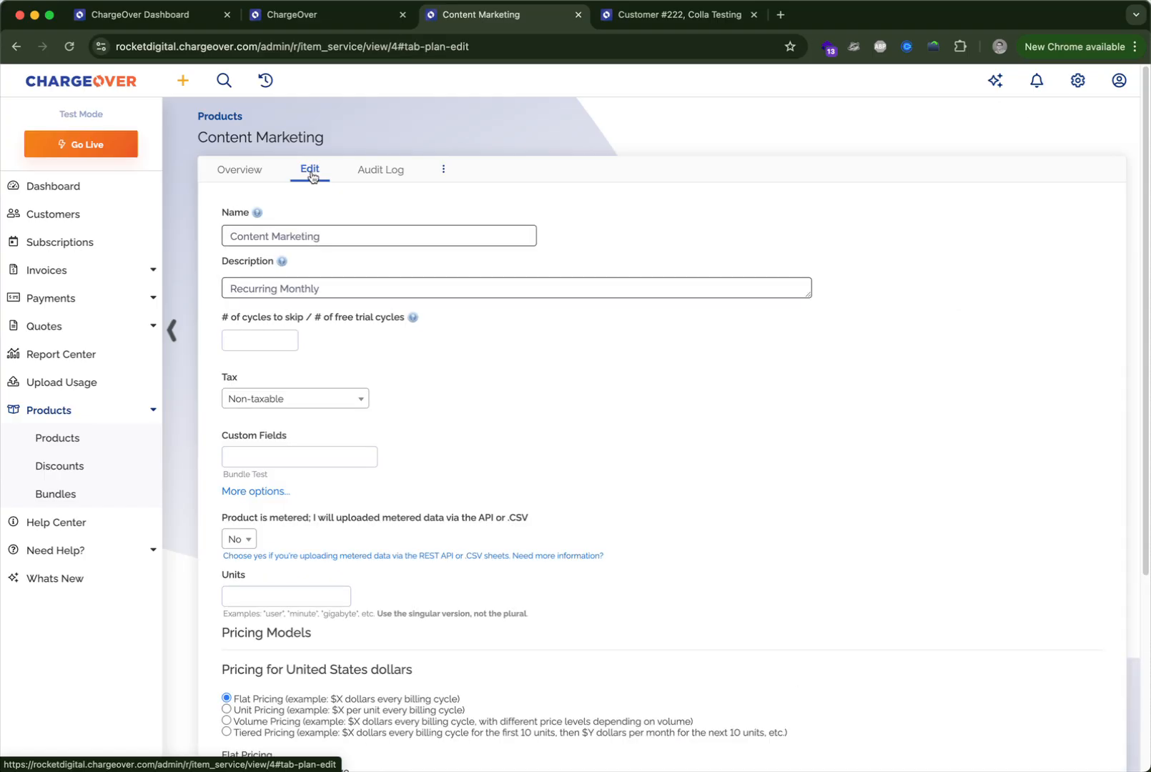
pyautogui.scroll(-4, 354, 374)
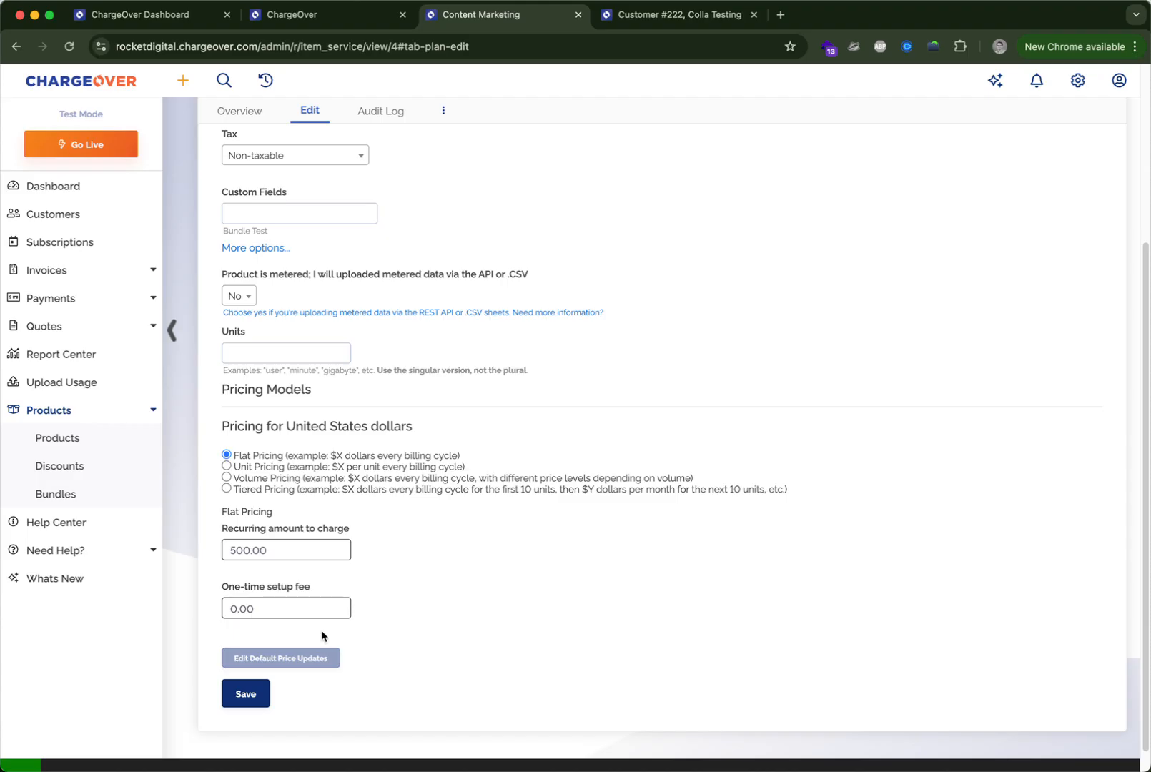
pyautogui.click(306, 664)
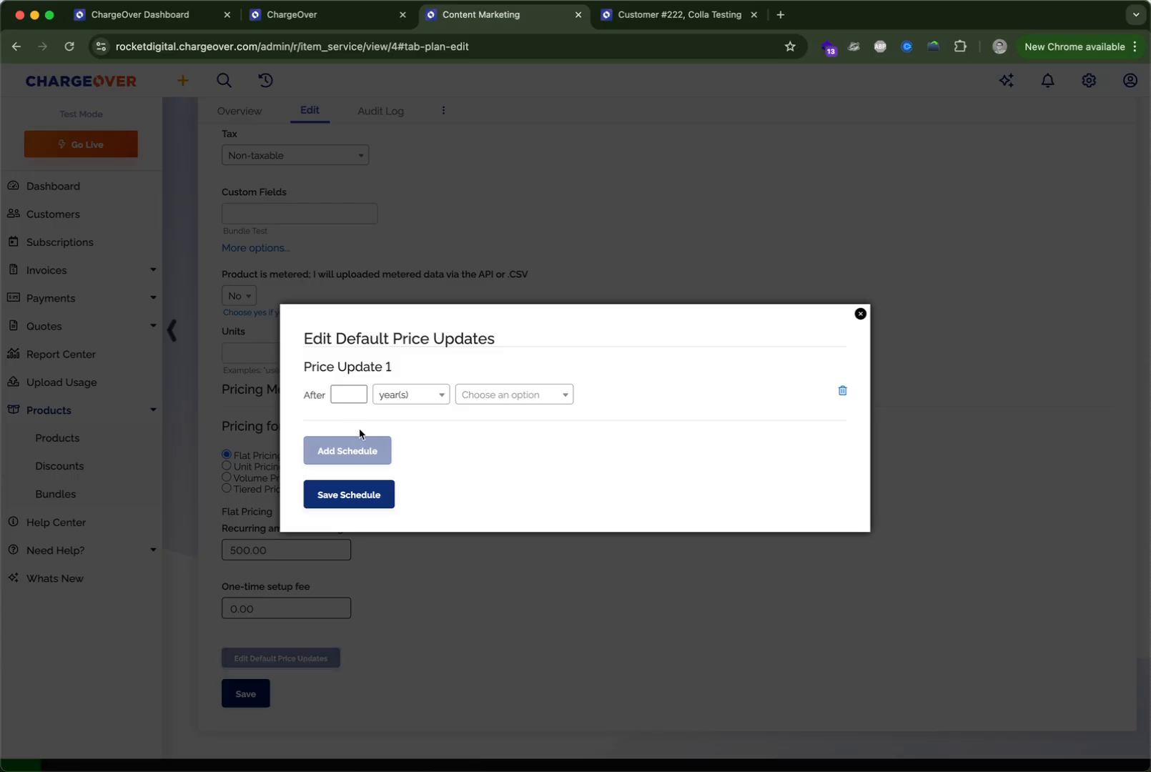
# - Set Price Update 1 to increase the price by 4% after 1 year
pyautogui.click(339, 395)
pyautogui.write('1')
pyautogui.click(489, 394)
pyautogui.click(493, 441)
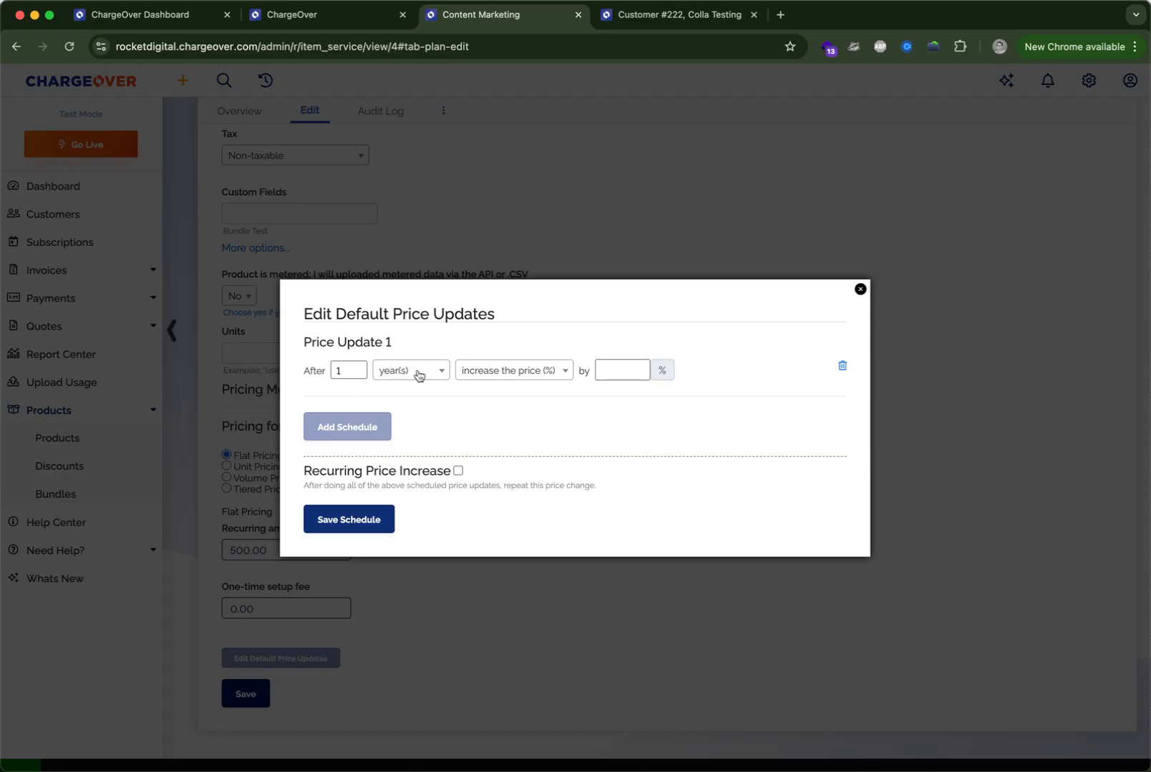
pyautogui.click(623, 372)
pyautogui.write('4')
# - Try a recurring price increase of 4% every 1 year, and switch the recurring increase off again
pyautogui.click(458, 470)
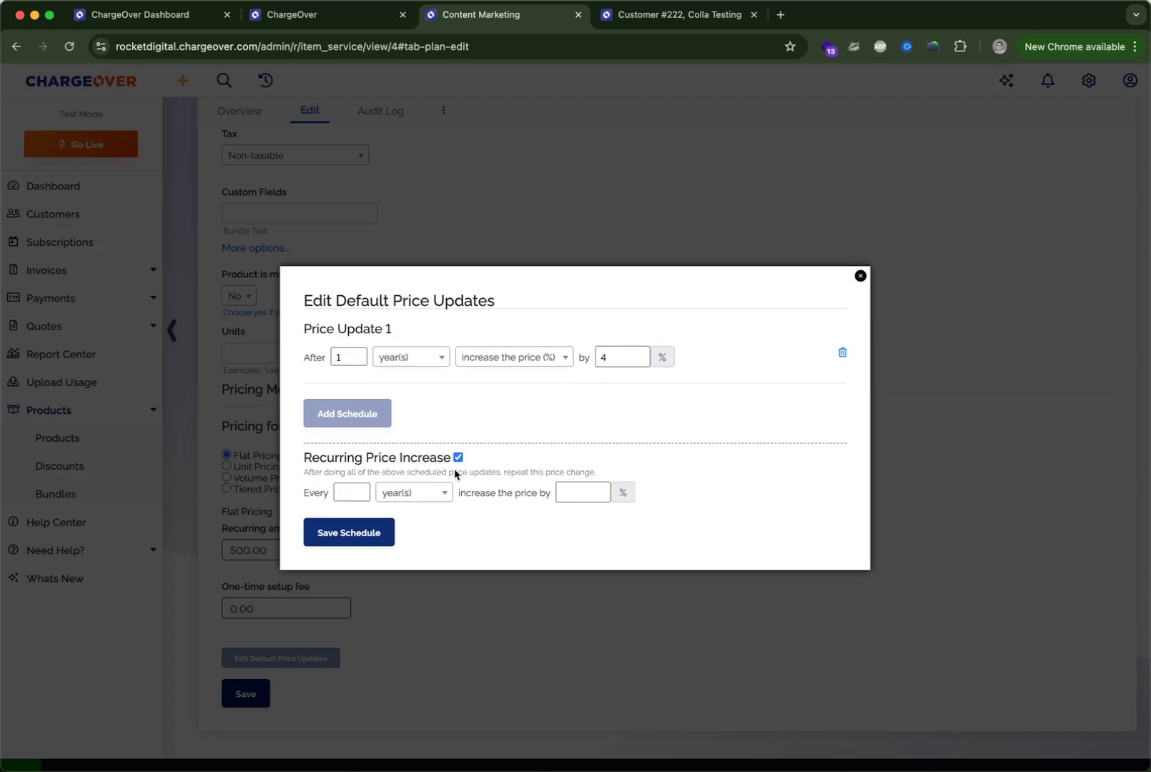
pyautogui.click(354, 493)
pyautogui.write('1')
pyautogui.click(591, 487)
pyautogui.write('4')
pyautogui.click(458, 458)
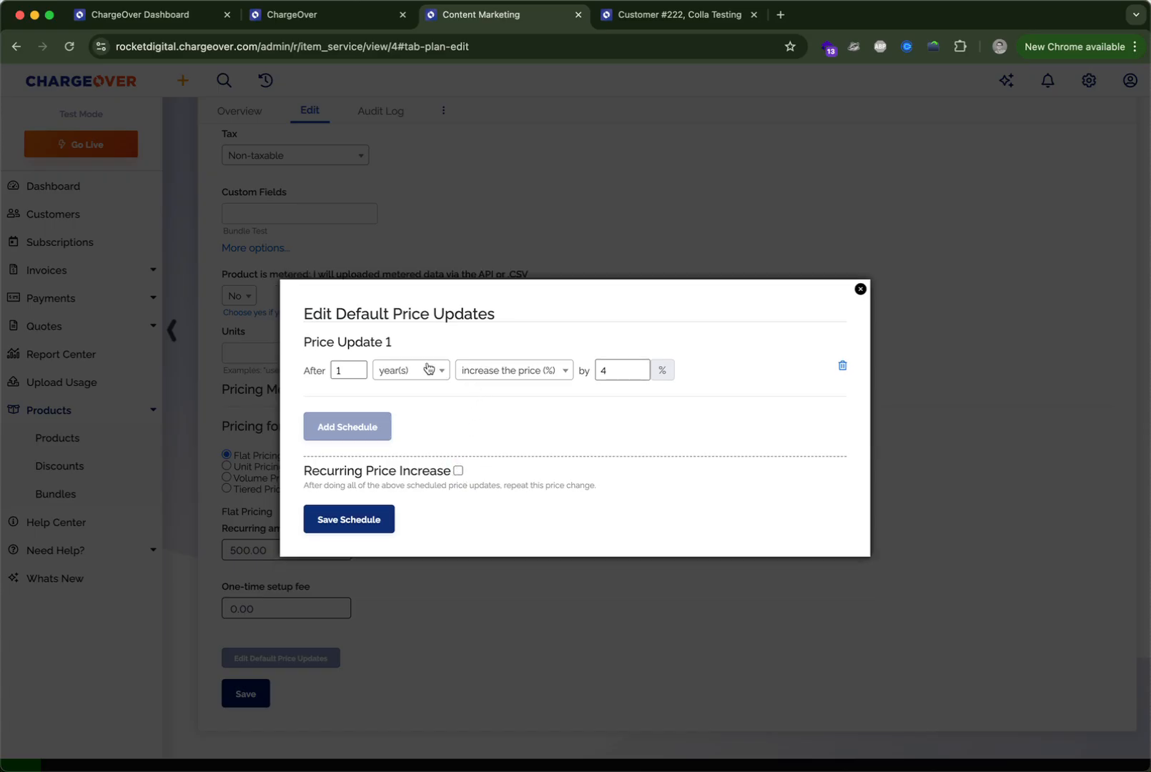
# - Switch Price Update 1 to change the pricing, with a flat recurring amount of 750.00
pyautogui.click(486, 378)
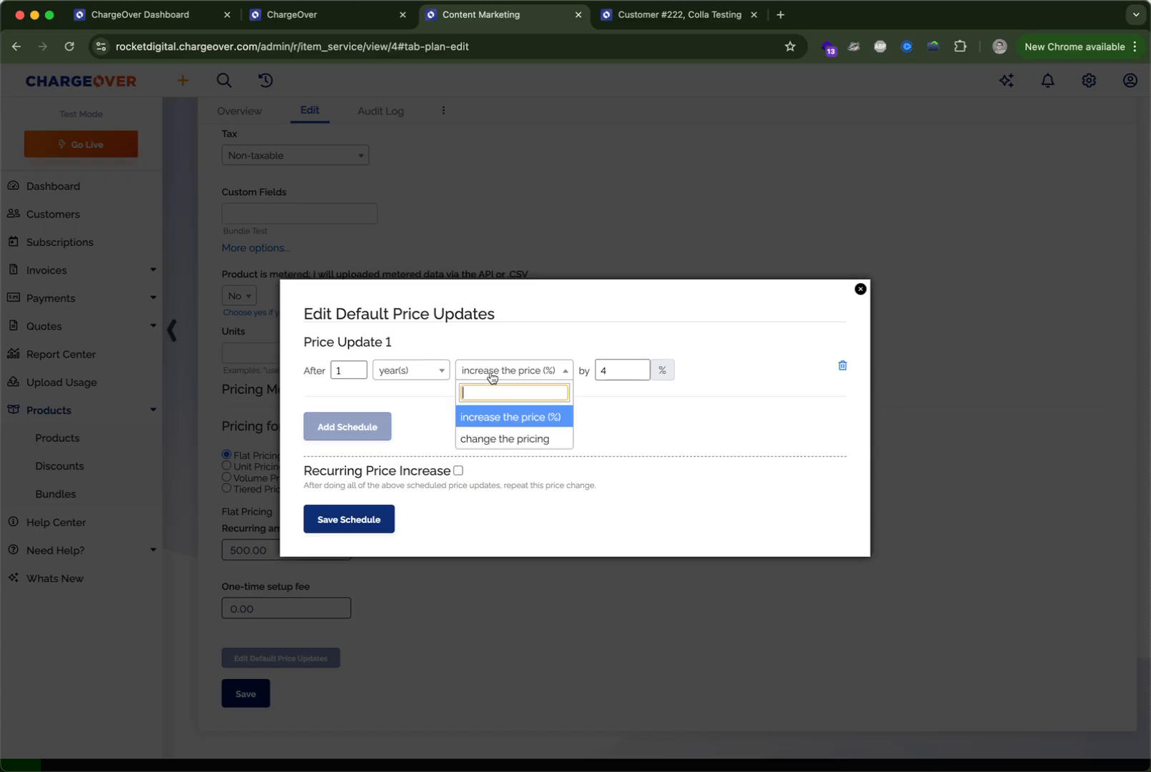
pyautogui.click(509, 438)
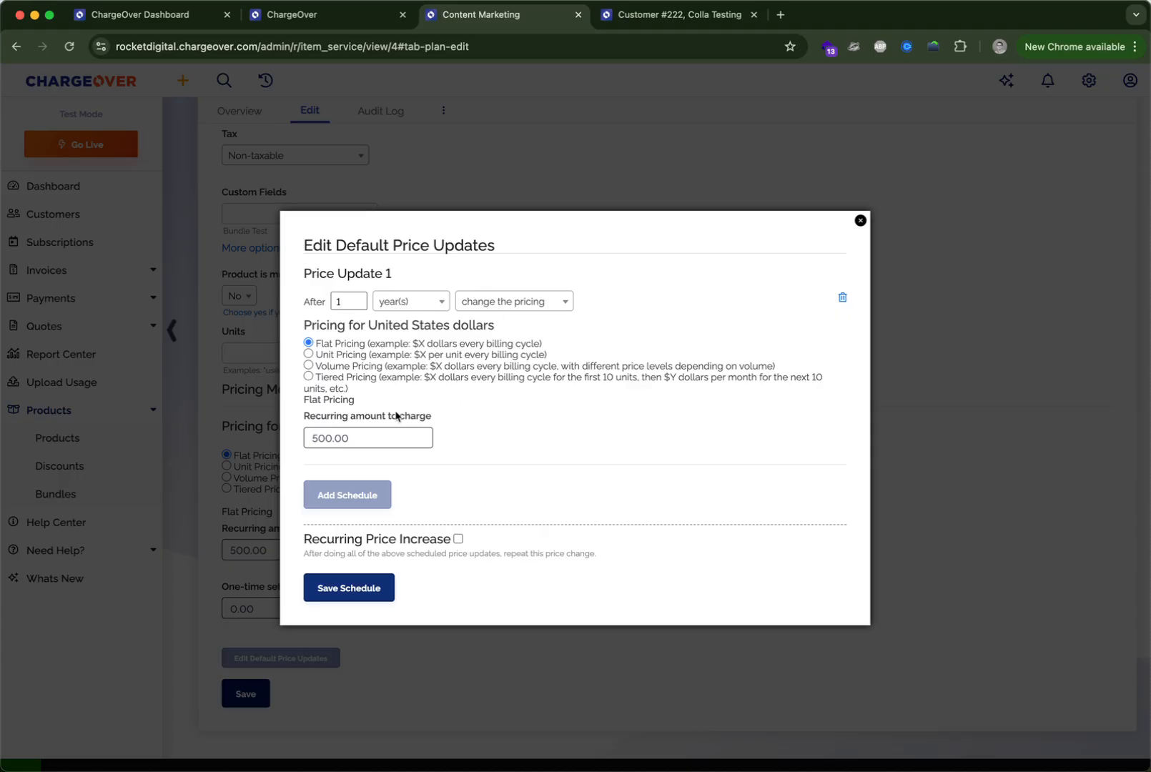
pyautogui.moveTo(323, 436); pyautogui.dragTo(311, 435)
pyautogui.press('BackSpace')
pyautogui.press('Delete')
pyautogui.write('75')
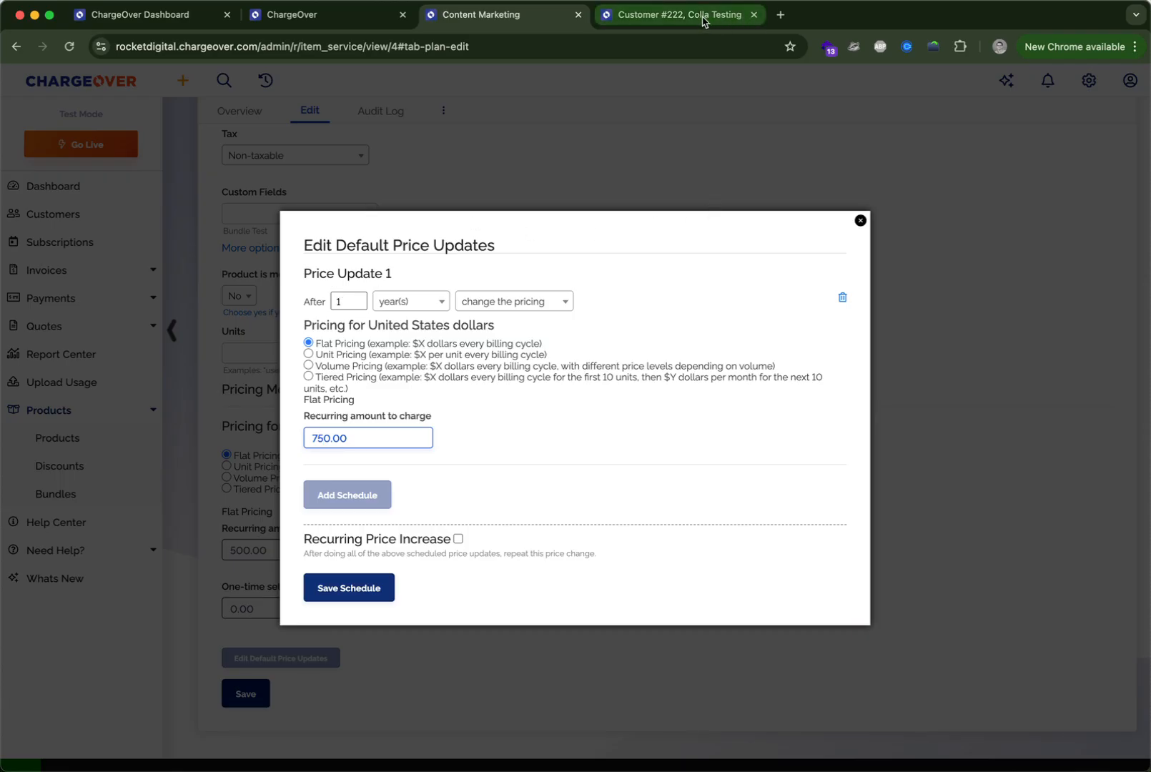
# - Open the test customer's subscription and start scheduling a price update for its Content Marketing product
pyautogui.click(663, 14)
pyautogui.click(465, 171)
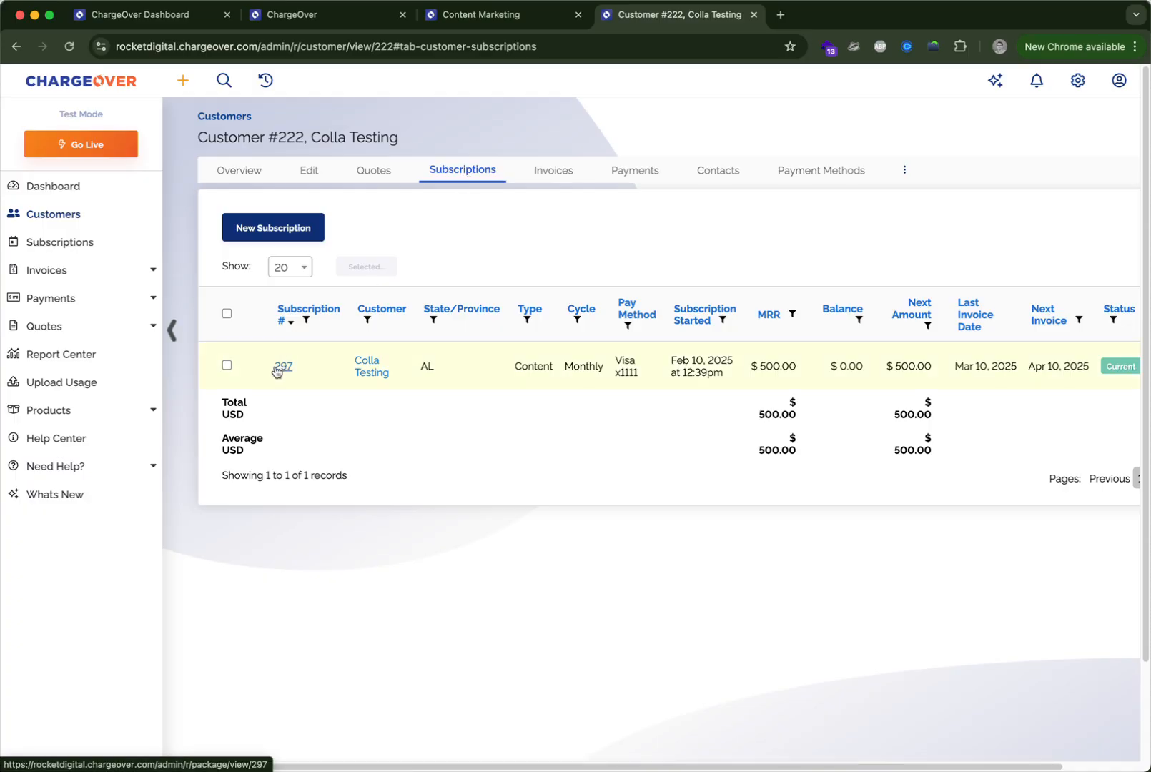
pyautogui.click(276, 369)
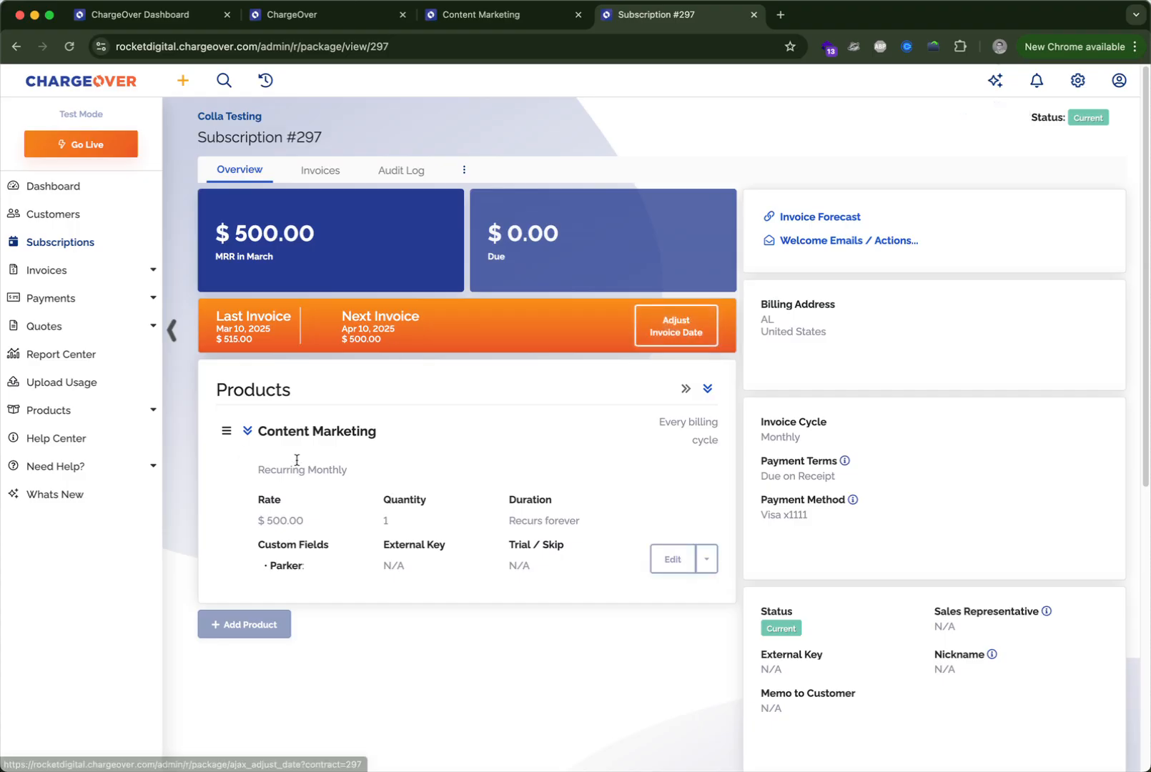
pyautogui.scroll(-1, 401, 445)
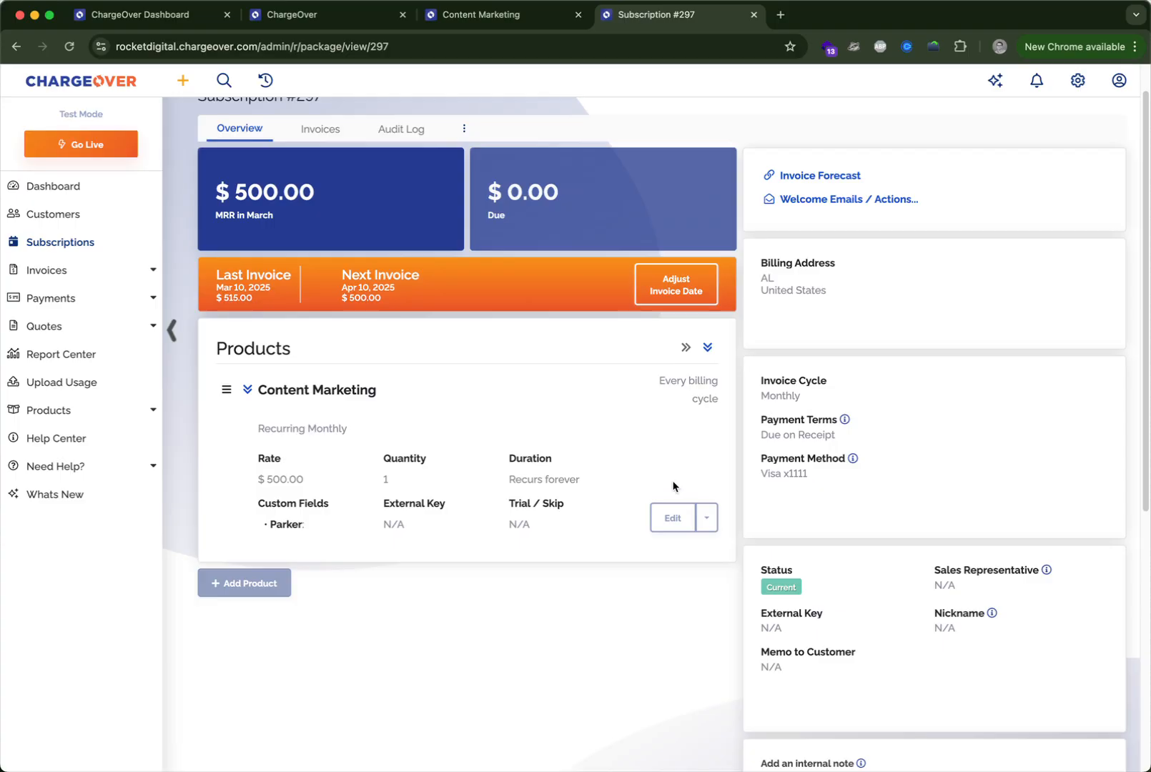
pyautogui.click(708, 519)
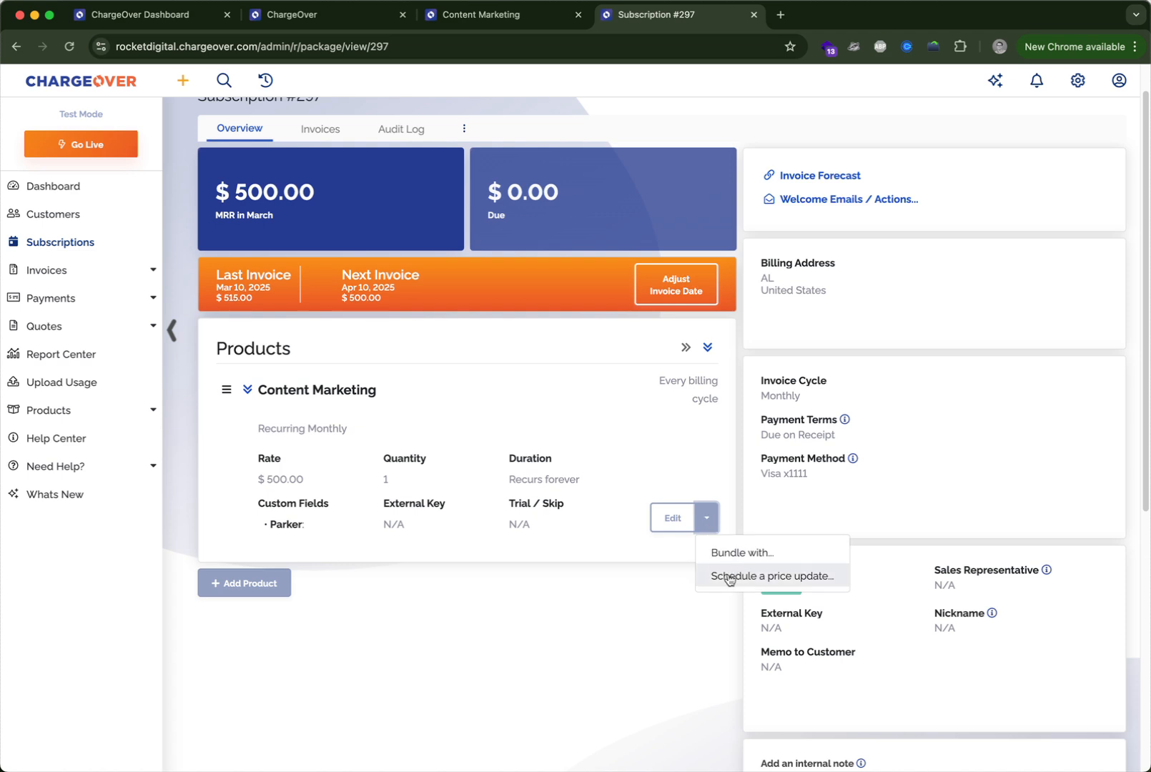
pyautogui.click(787, 582)
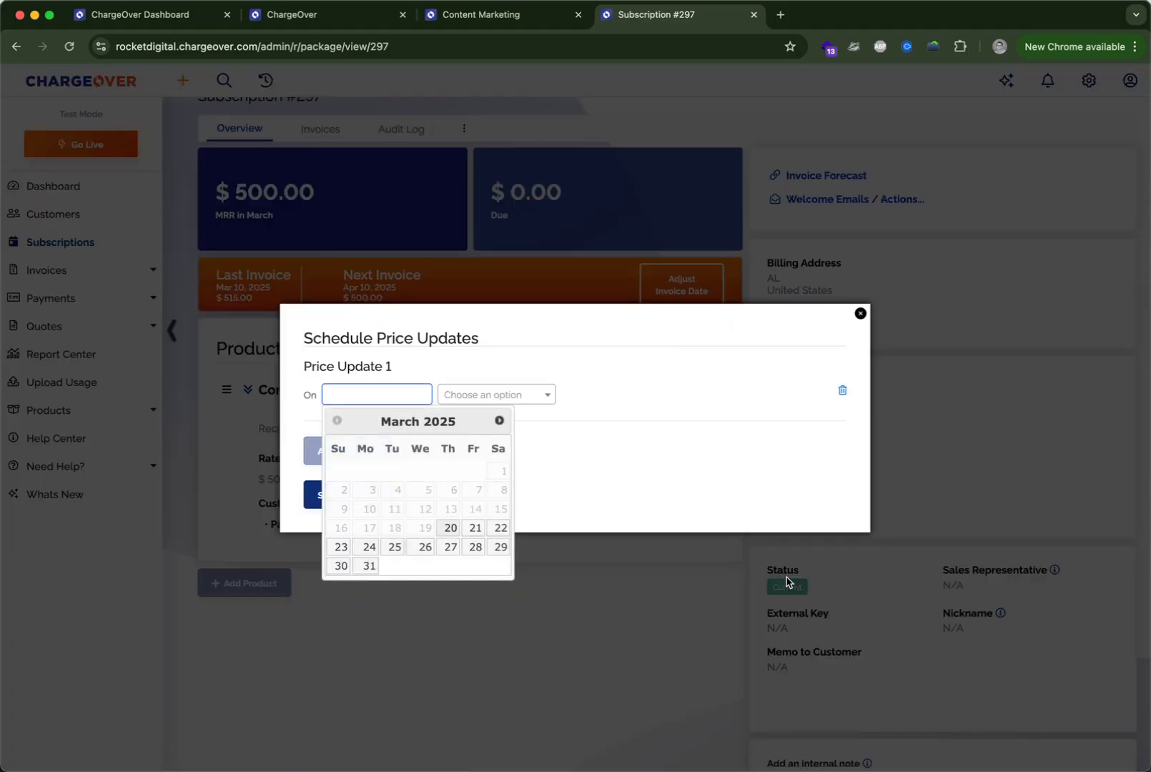
# - Set the date of the subscription's Price Update 1 to Apr 9, 2025
pyautogui.click(705, 453)
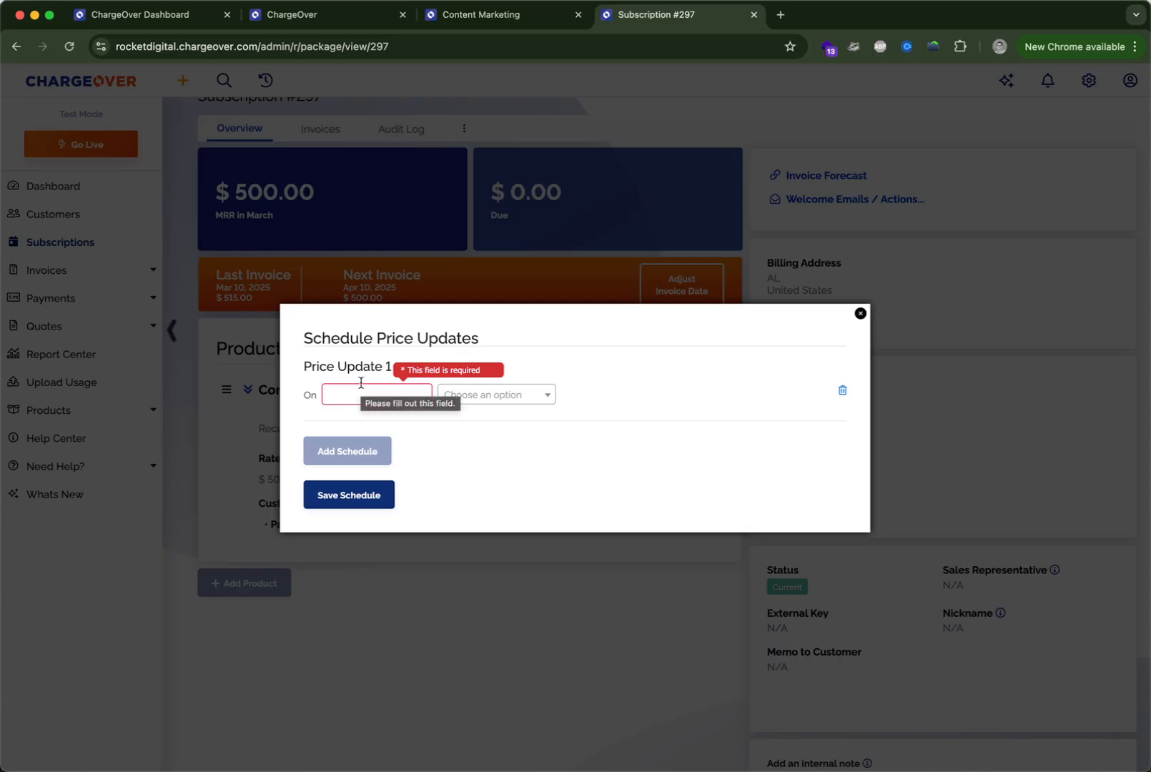
pyautogui.click(361, 385)
pyautogui.click(499, 422)
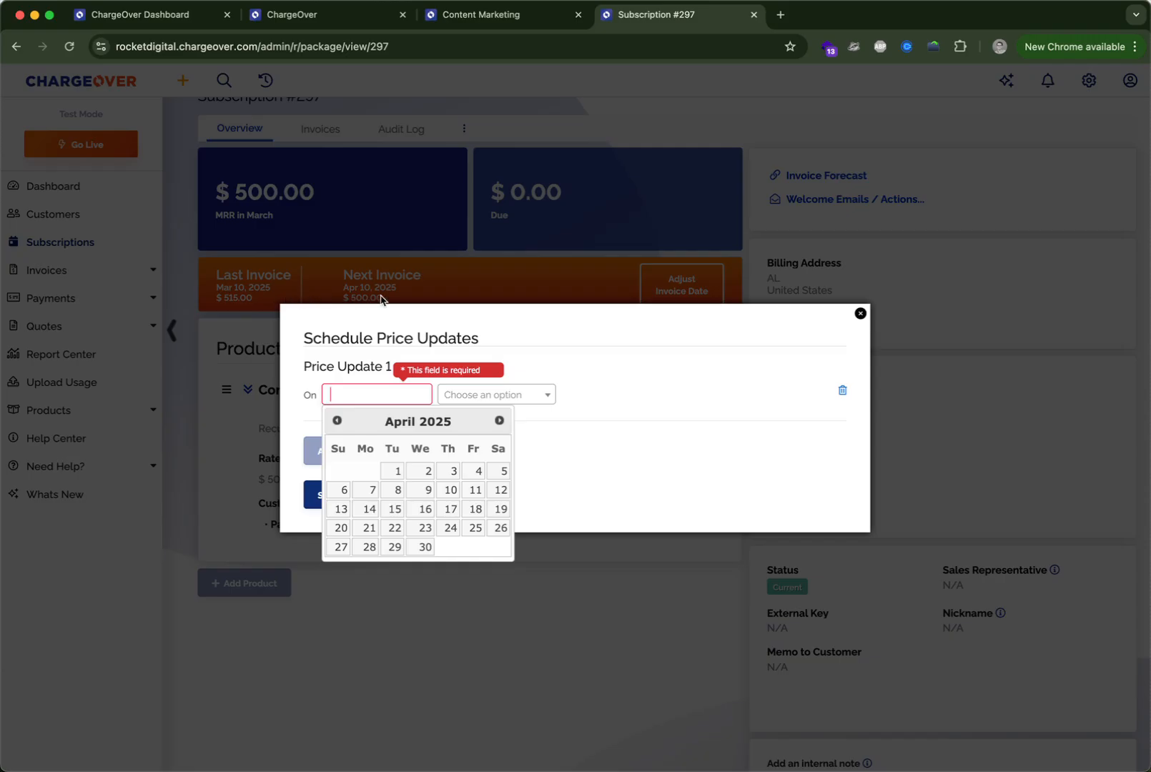
pyautogui.click(426, 490)
# - Set the subscription's price update to increase the price by 4%
pyautogui.click(506, 405)
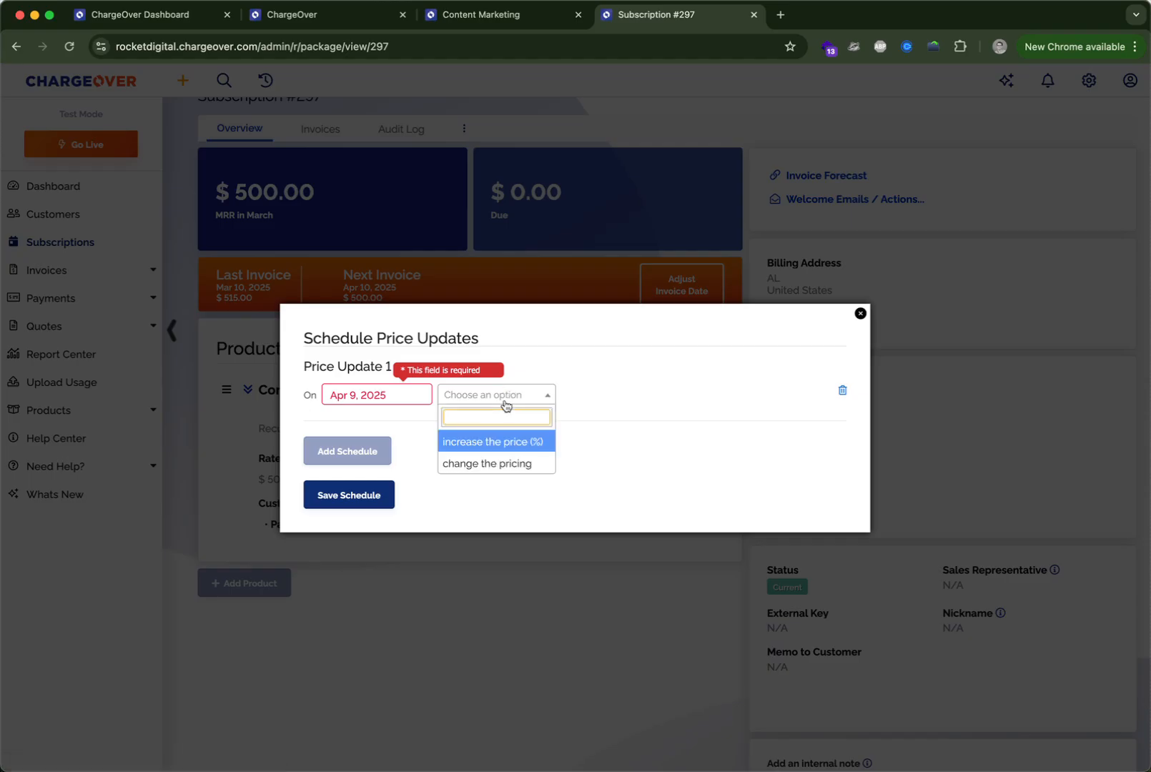
pyautogui.click(521, 443)
pyautogui.click(607, 367)
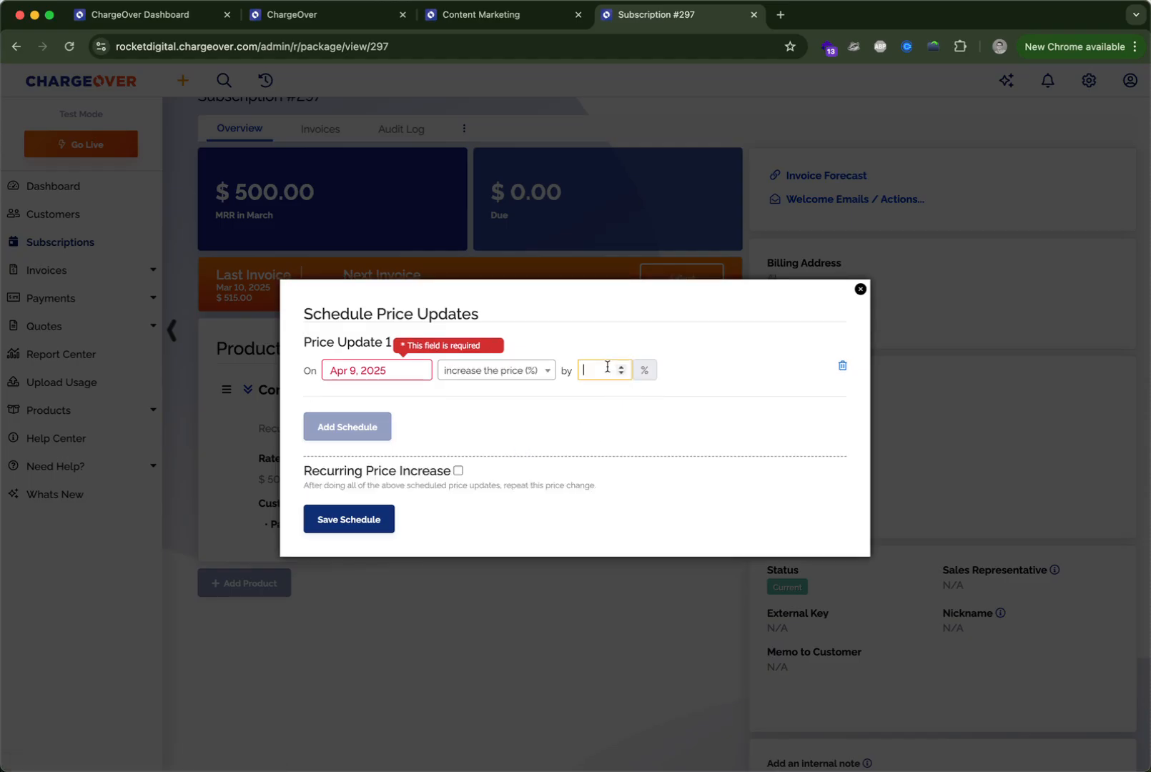
pyautogui.write('4')
# - Change the update to a flat recurring amount of 750.00 on Apr 9, 2025, and save the schedule
pyautogui.click(515, 370)
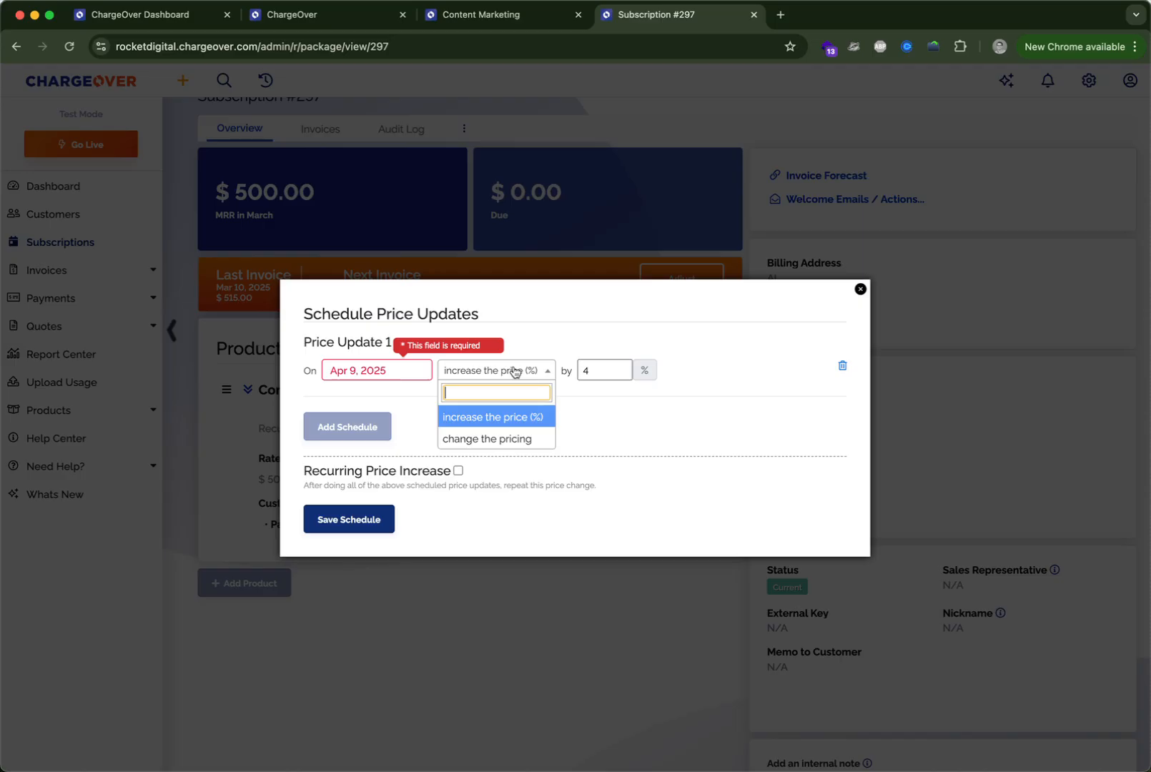
pyautogui.click(504, 440)
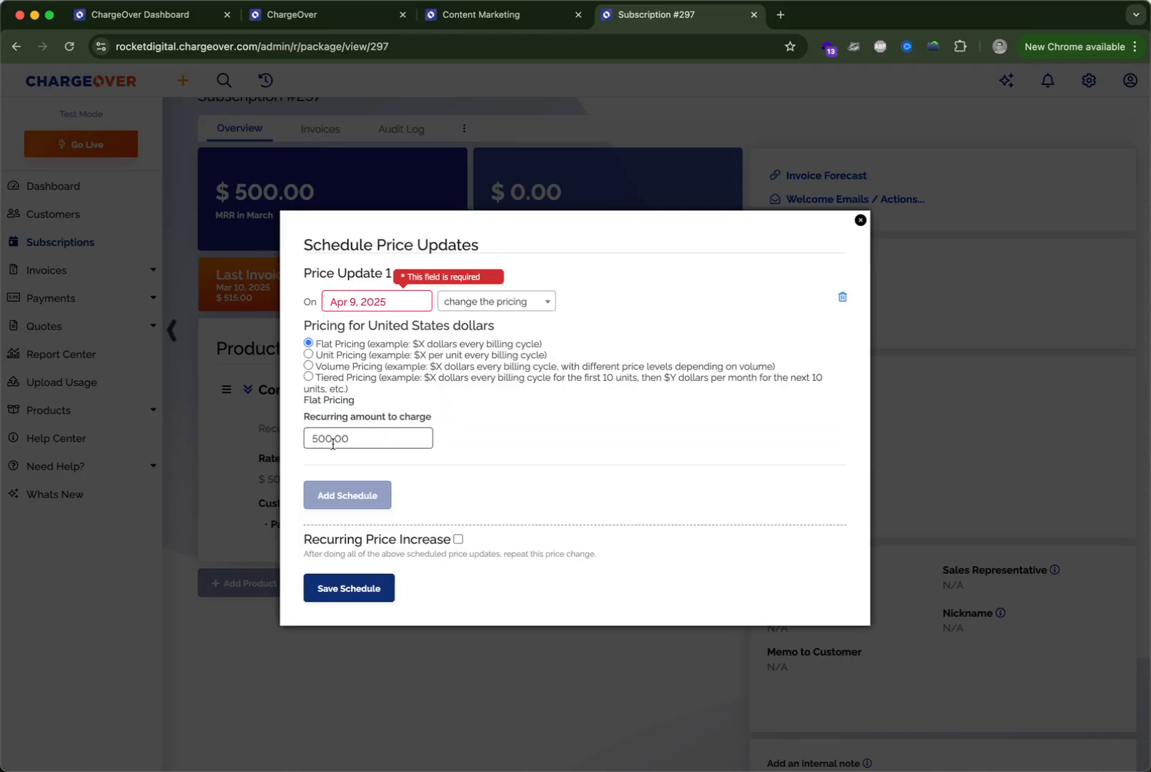
pyautogui.click(307, 438)
pyautogui.write('75')
pyautogui.click(394, 296)
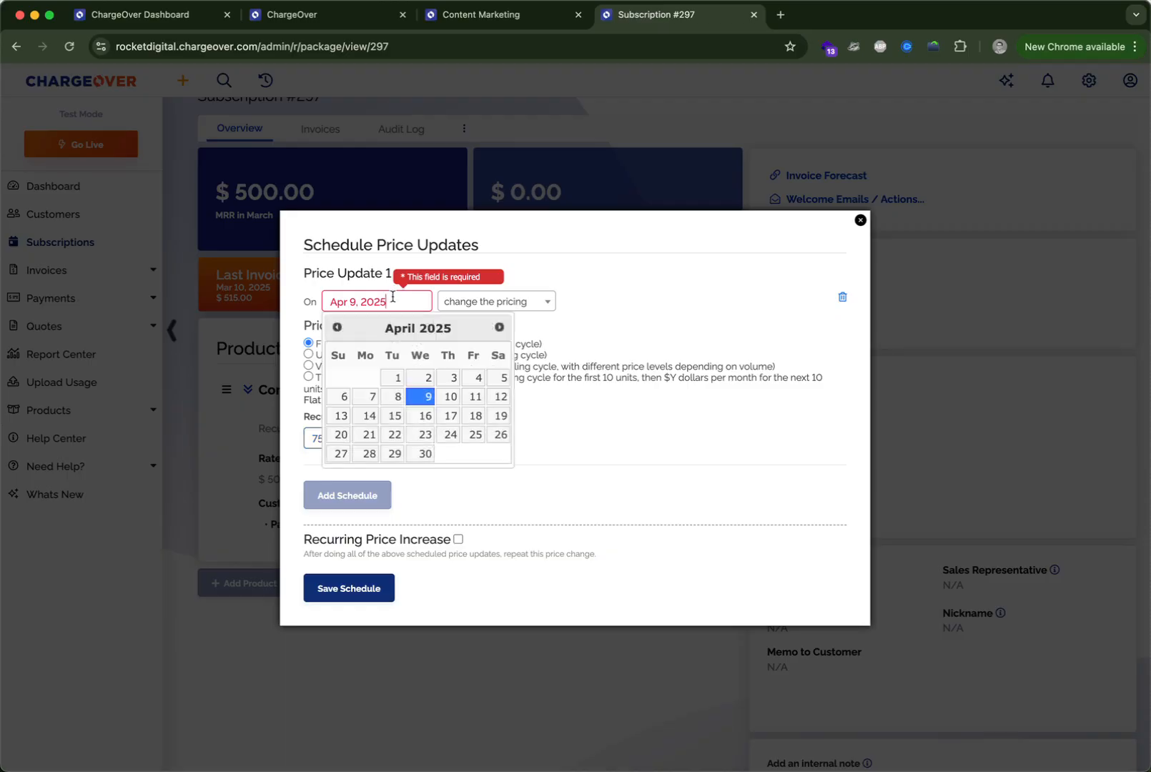
pyautogui.click(421, 396)
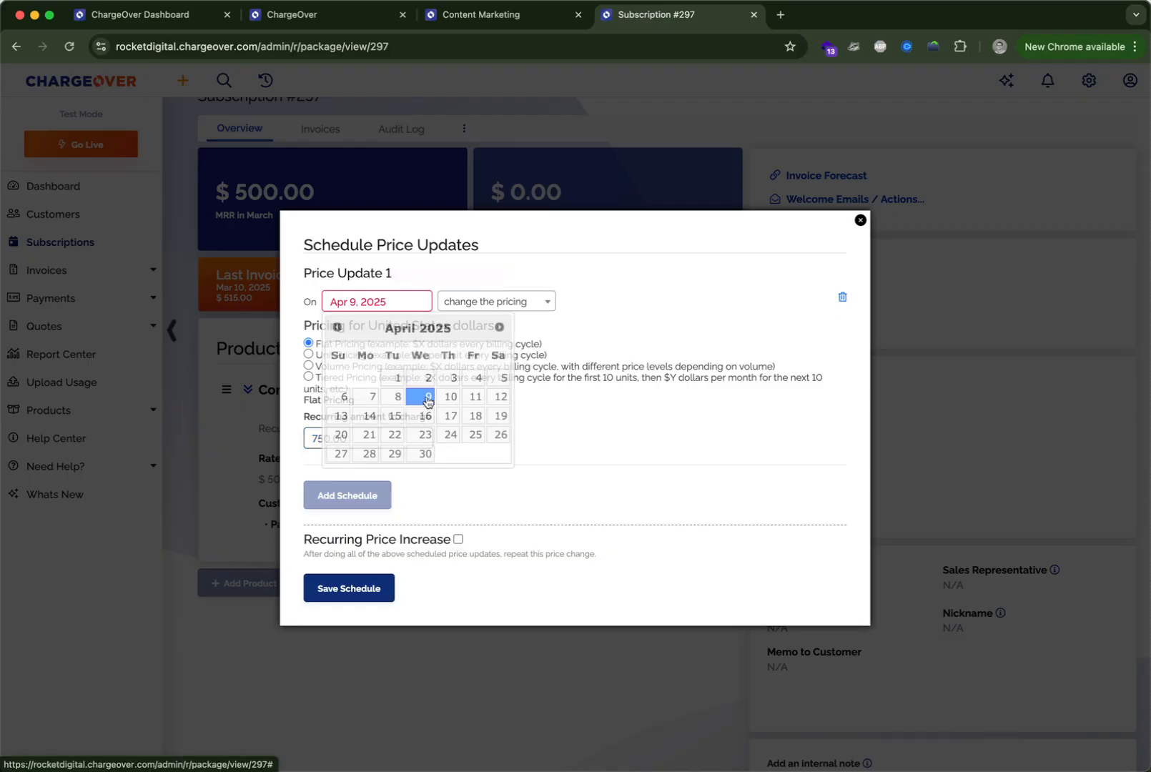
pyautogui.click(365, 588)
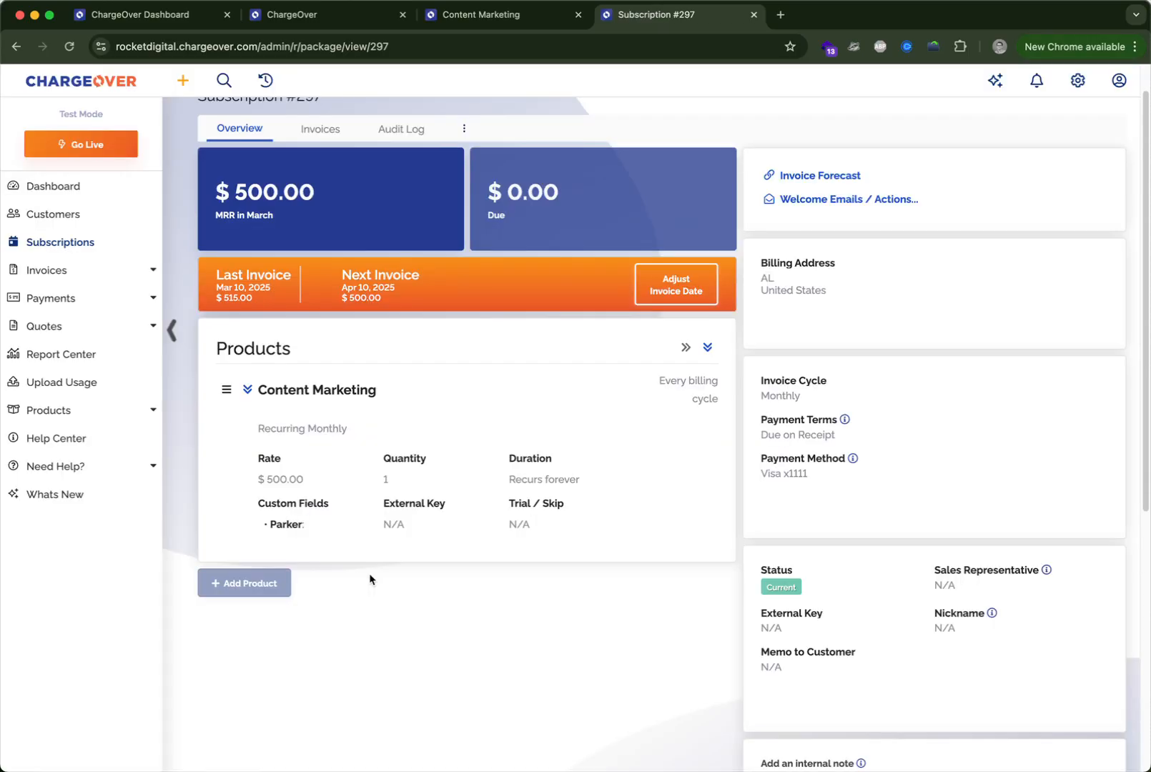
# - View the price update scheduled for the subscription's Content Marketing product
pyautogui.click(707, 520)
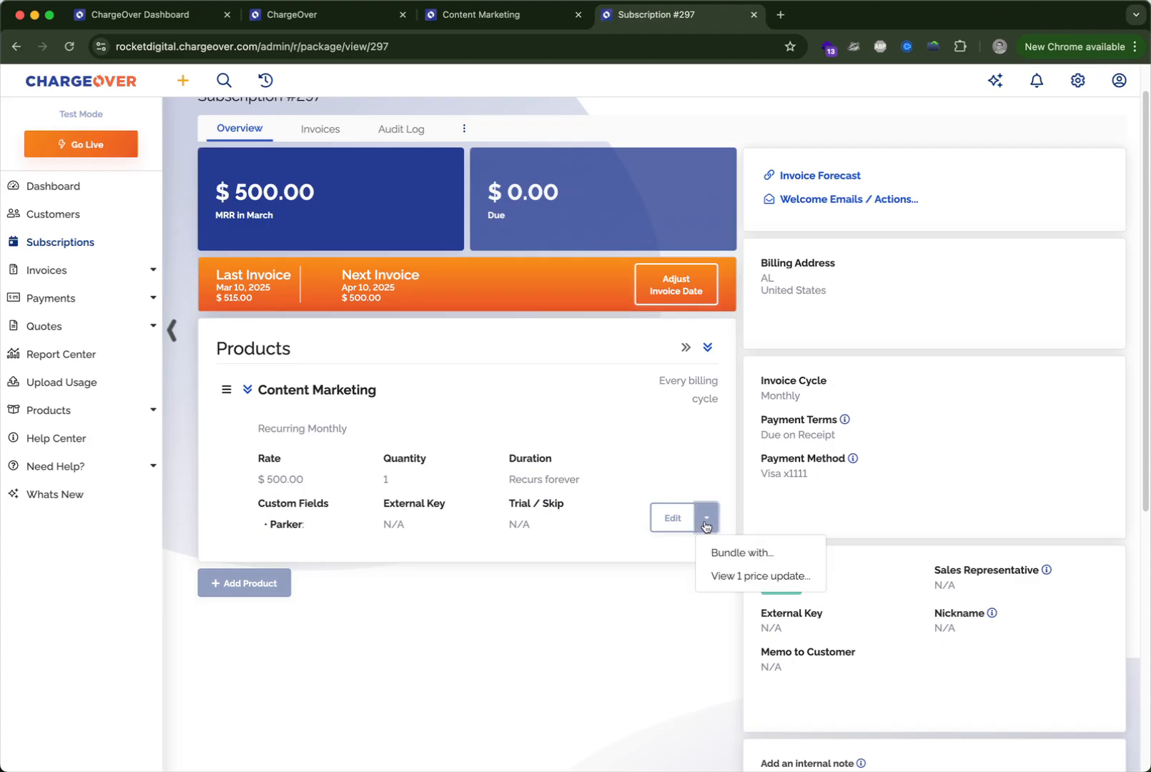
pyautogui.click(789, 577)
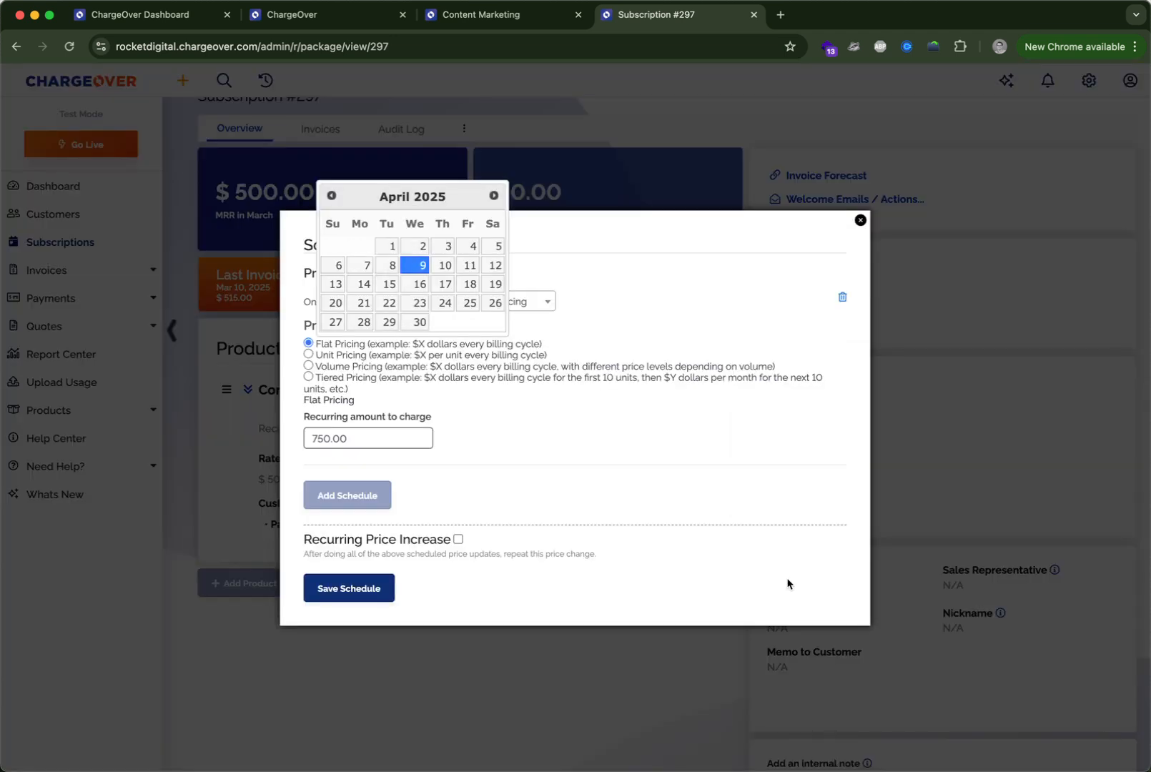
pyautogui.click(544, 451)
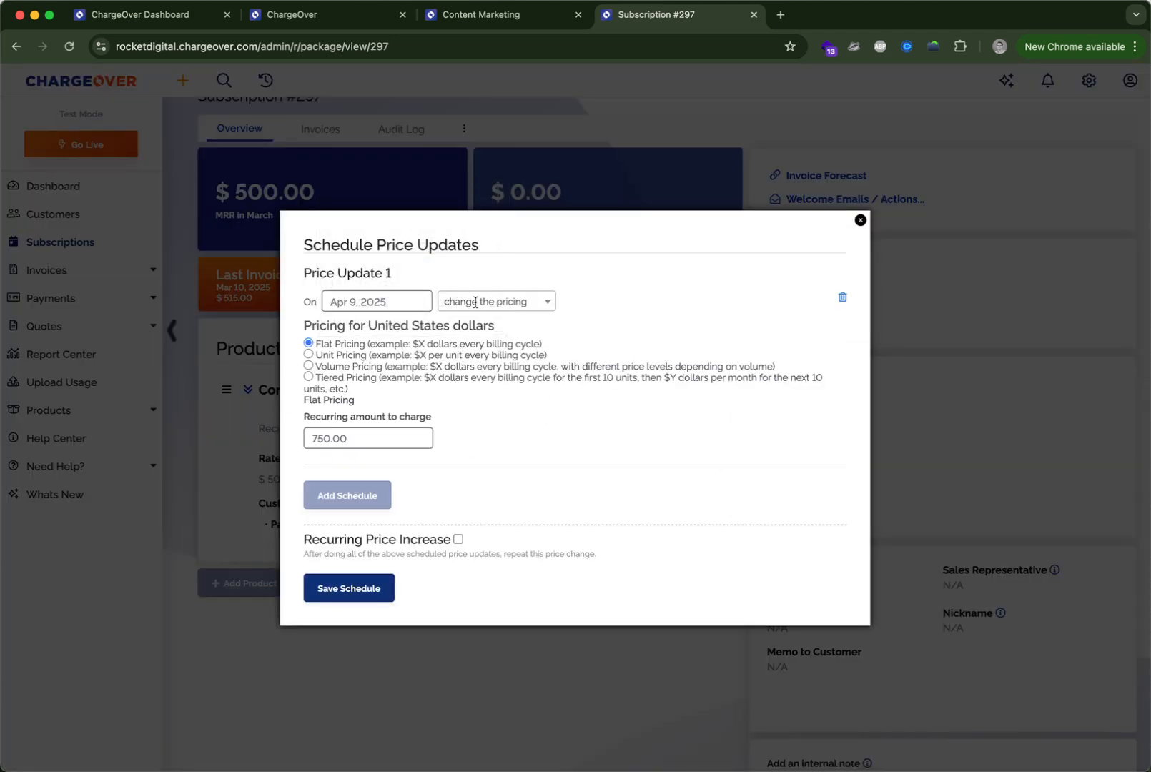